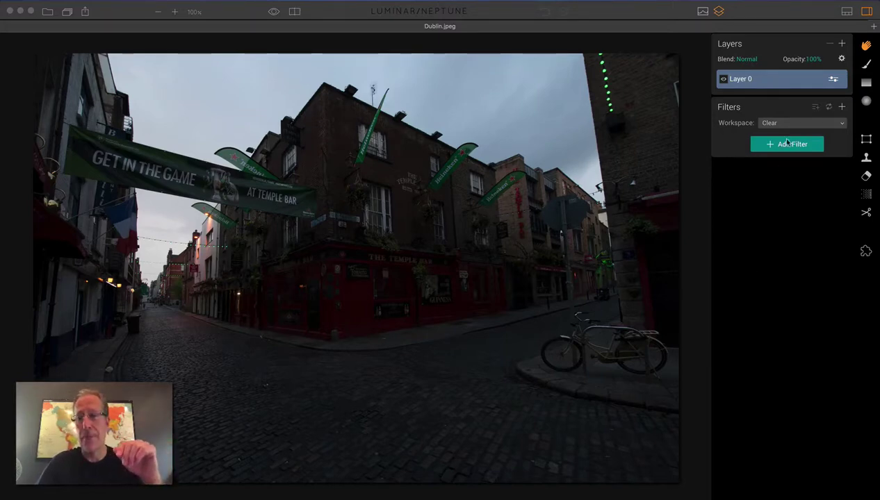
Step: Switch the Filters workspace to Light Control, loading Accent AI, Adjustable Gradient and Curves
left_click(785, 125)
left_click(785, 125)
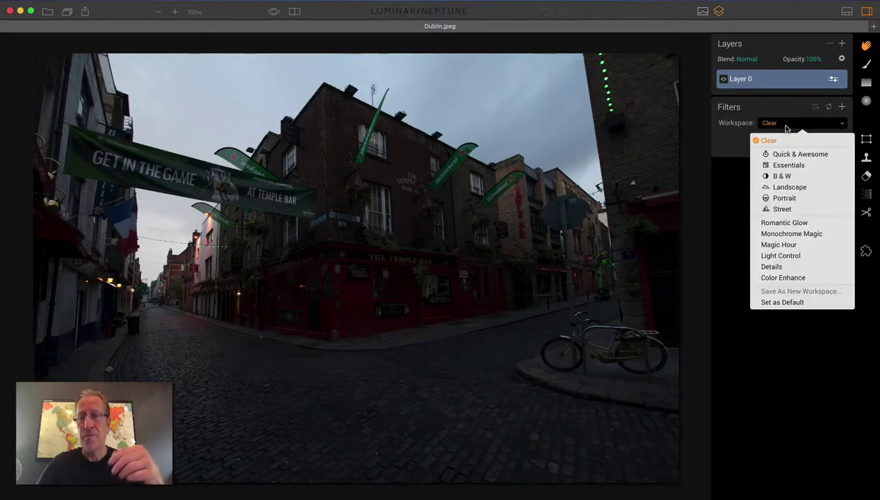
left_click(783, 255)
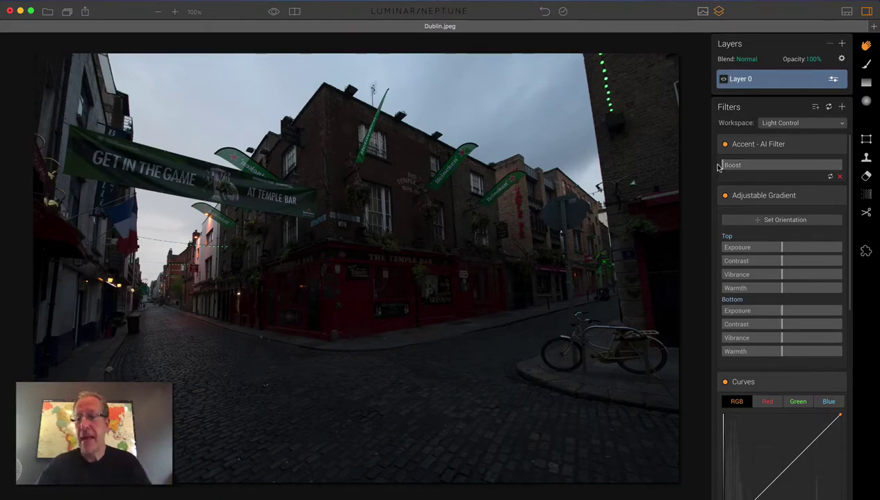
Step: Set Accent AI Boost to 28 and Polarizing Filter Amount to 29
left_click_drag(722, 168, 750, 165)
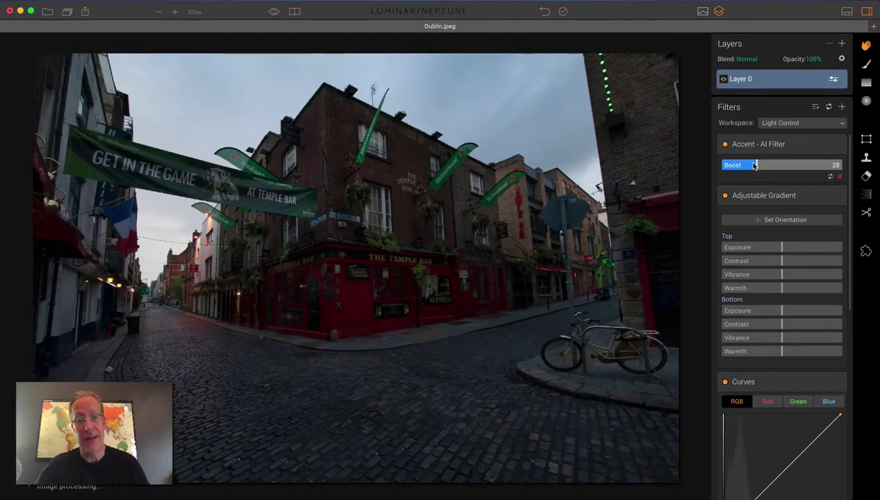
scroll(765, 268, "down", 6)
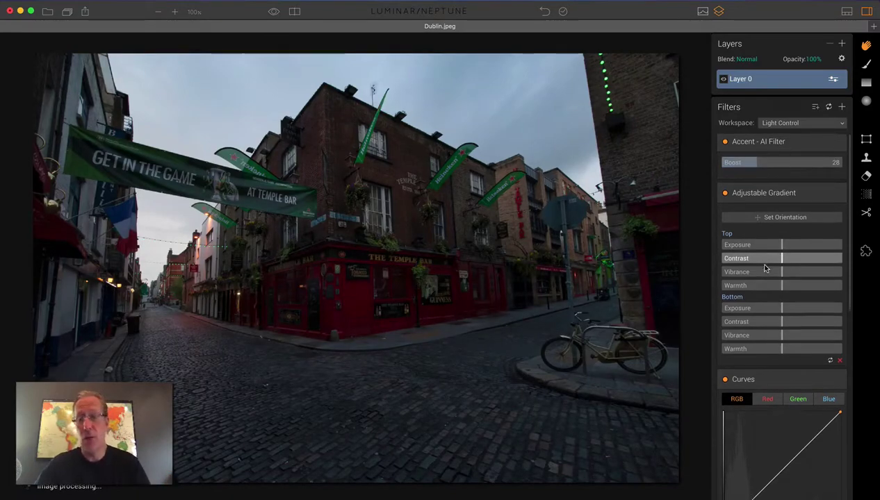
scroll(764, 268, "down", 5)
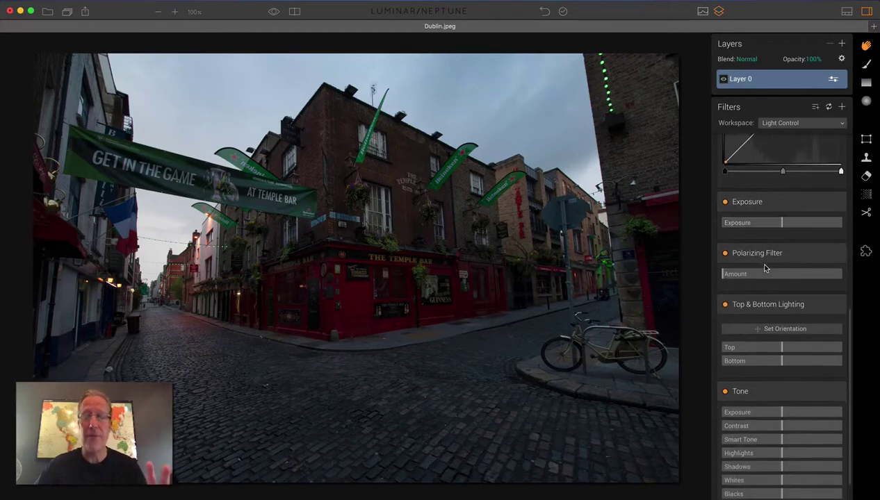
scroll(764, 268, "down", 1)
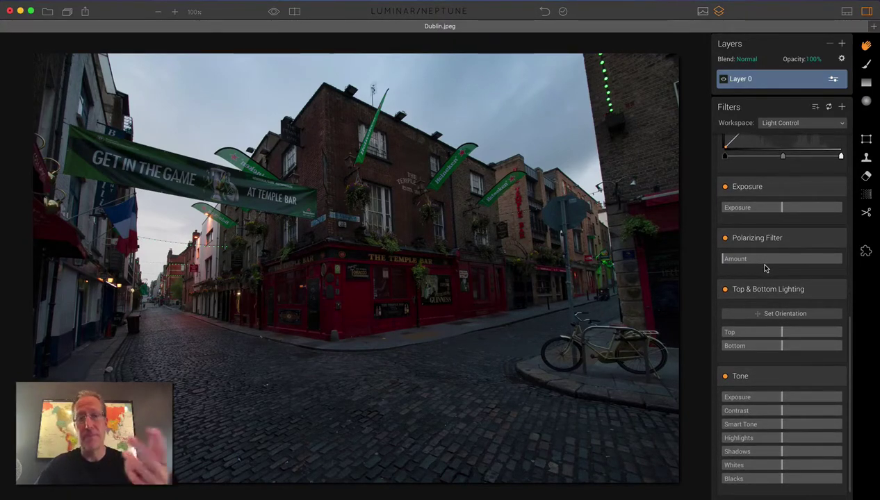
scroll(764, 266, "down", 1)
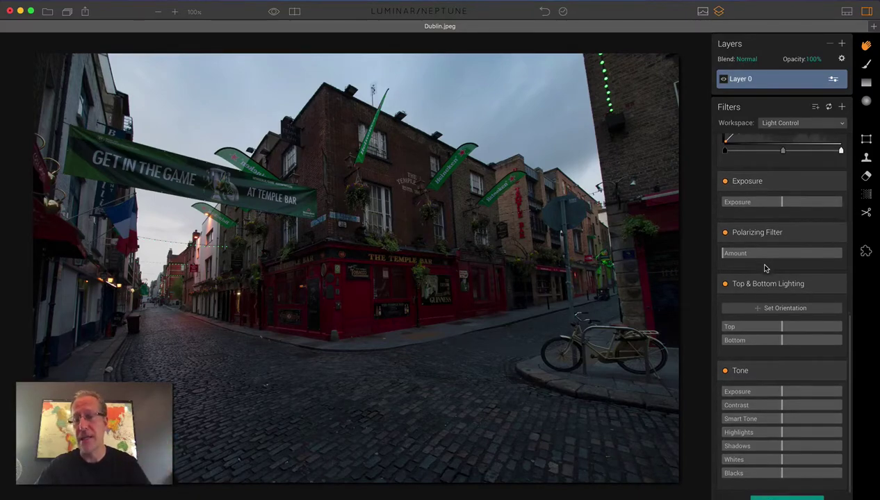
left_click_drag(720, 246, 756, 245)
Step: Set bottom lighting to 13, Tone Contrast 9 and Smart Tone 11, then toggle Layer 0 to compare
scroll(767, 299, "down", 1)
left_click_drag(773, 321, 785, 324)
left_click_drag(773, 391, 786, 405)
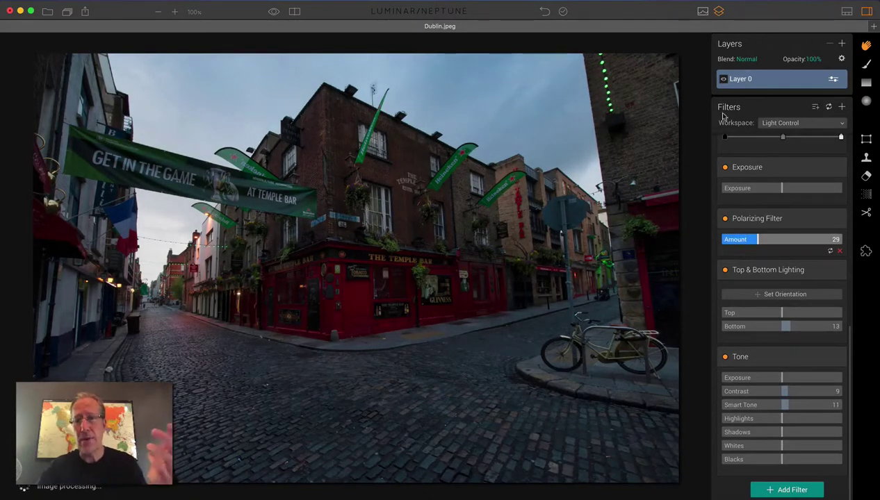
left_click(721, 79)
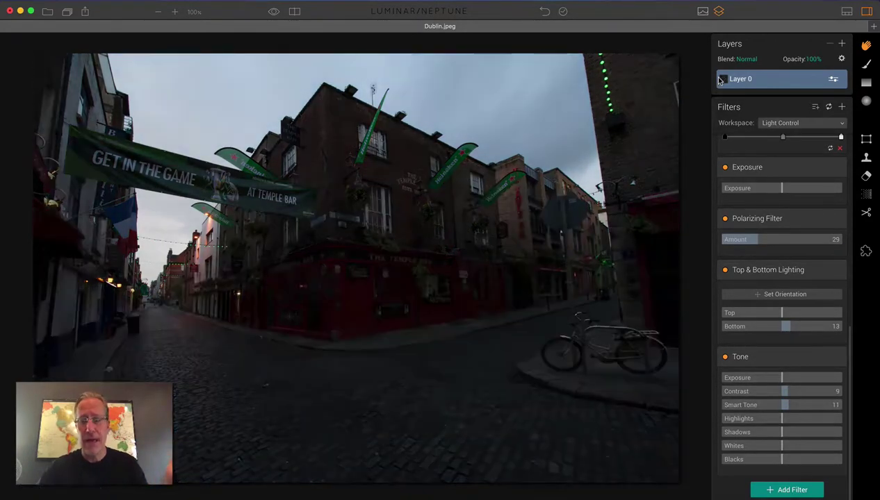
left_click(721, 79)
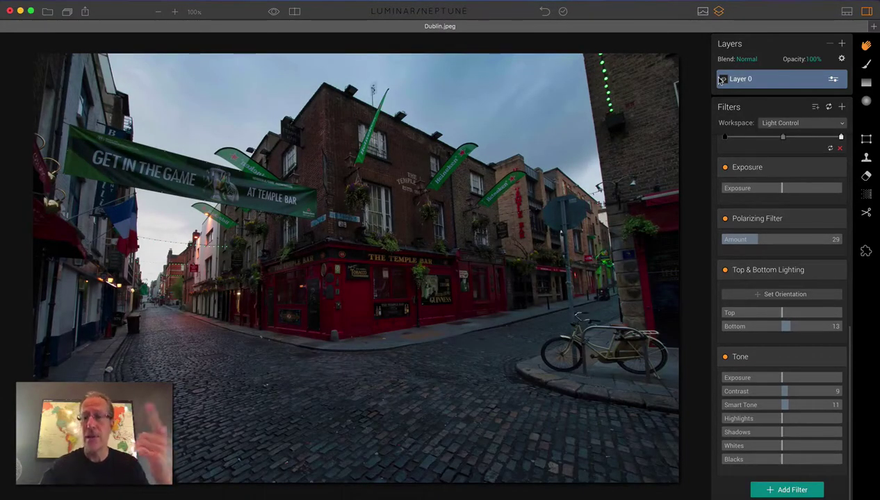
Step: Add a new empty adjustment layer and load the Details workspace on it
left_click(841, 43)
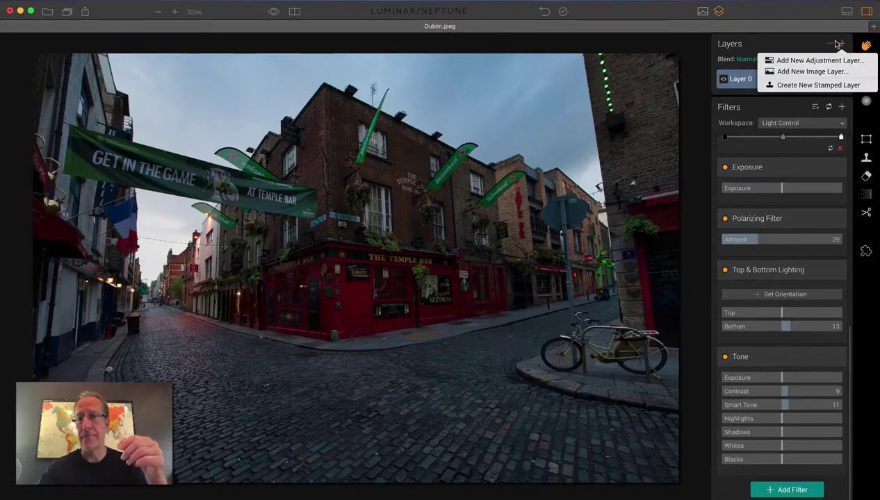
left_click(792, 61)
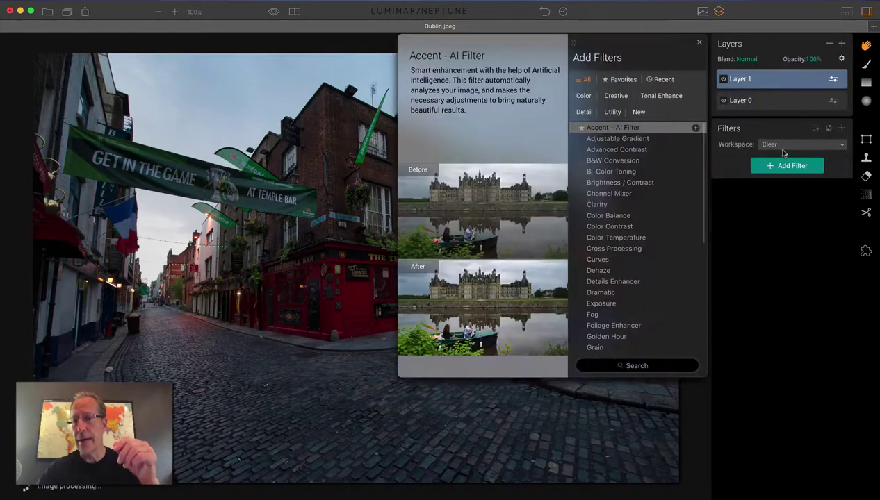
left_click(784, 145)
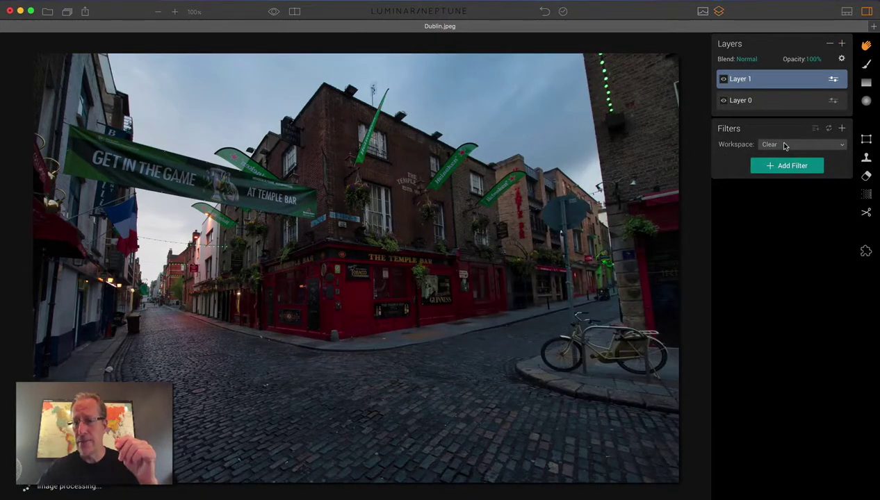
left_click(784, 145)
left_click(780, 286)
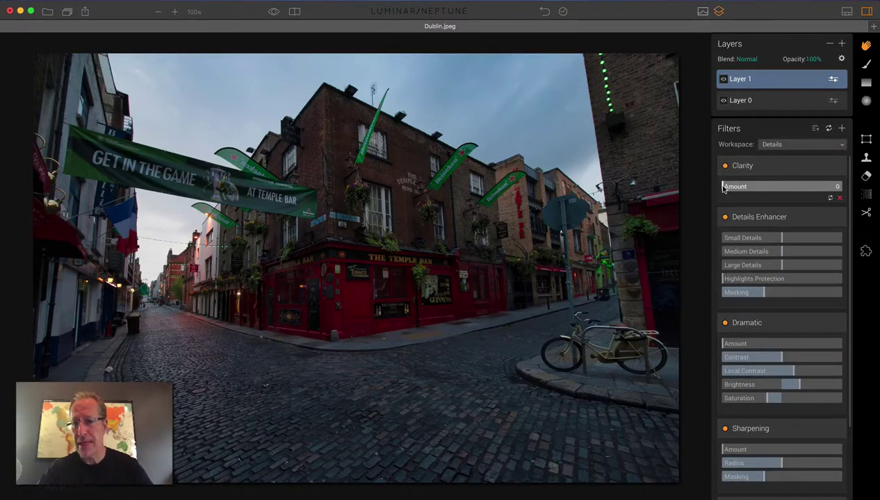
Step: Set Clarity to 19, Dramatic to 10 and Structure to 13
left_click_drag(717, 188, 745, 188)
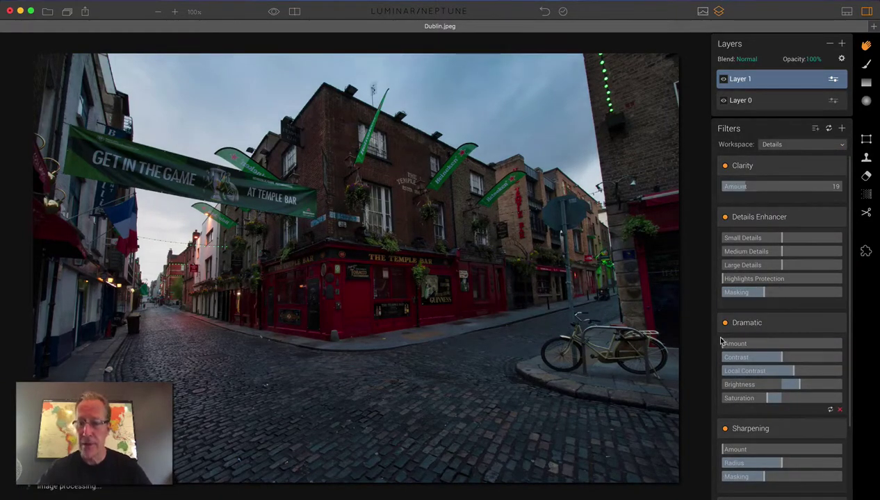
left_click_drag(722, 343, 734, 371)
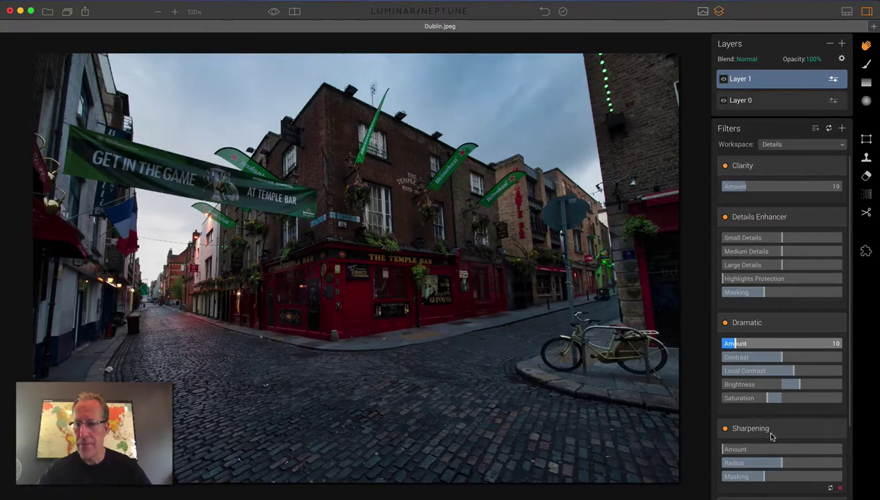
scroll(770, 435, "down", 4)
left_click_drag(771, 453, 787, 453)
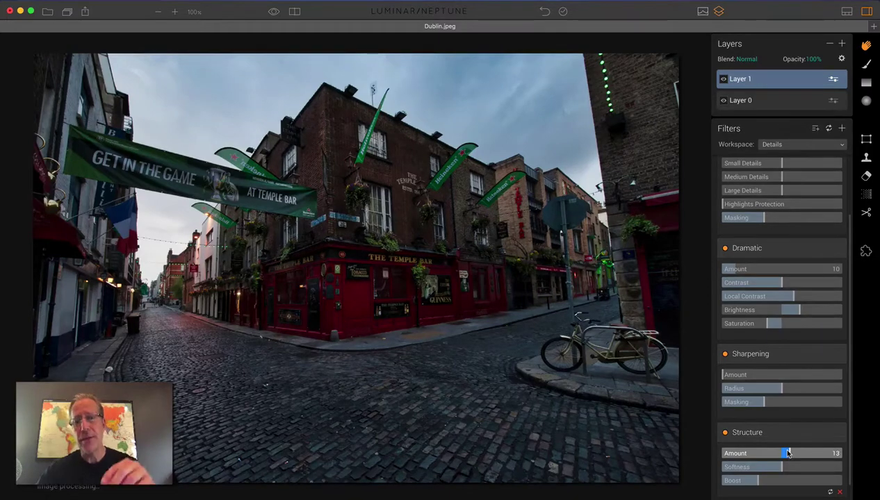
left_click(864, 63)
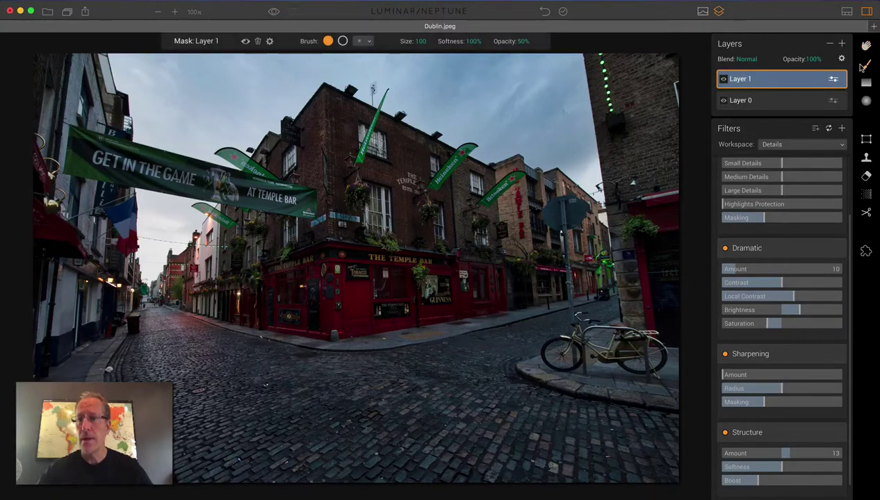
Step: Paint Layer 1's mask at 73% opacity over the Guinness sign and pub front
left_click(521, 41)
left_click_drag(526, 59, 540, 59)
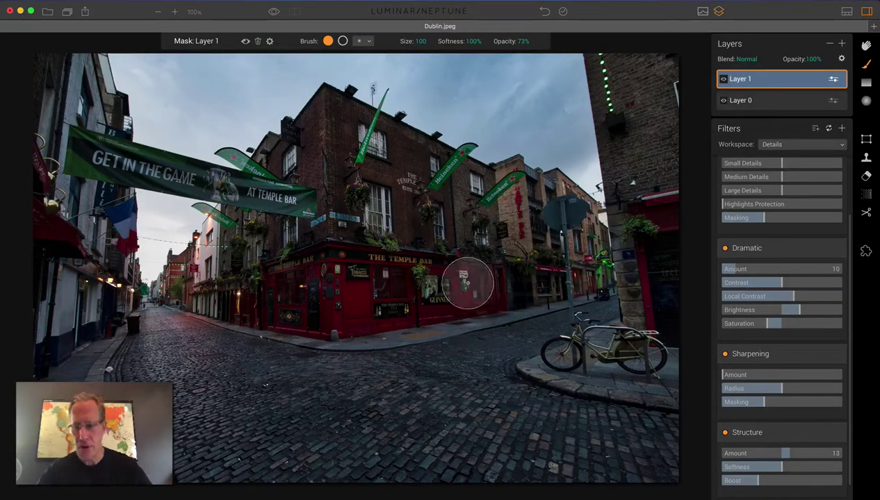
left_click(467, 282)
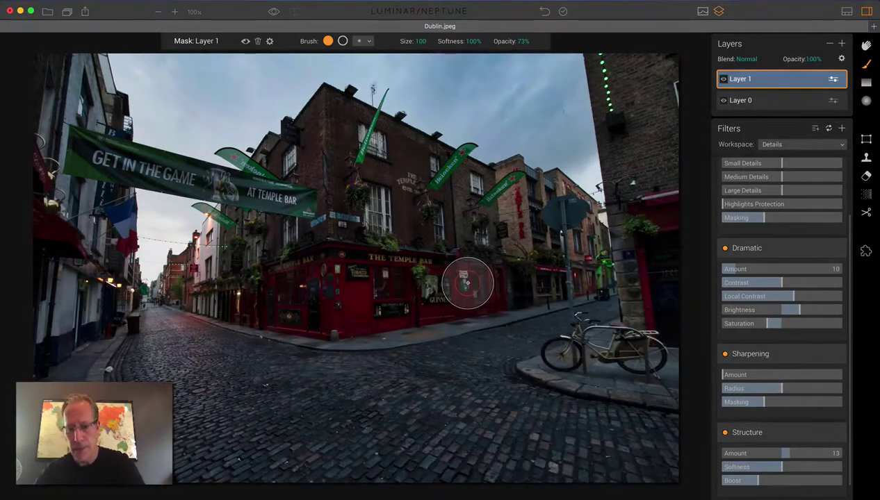
key("bracketright")
key("bracketright")
key("bracketright")
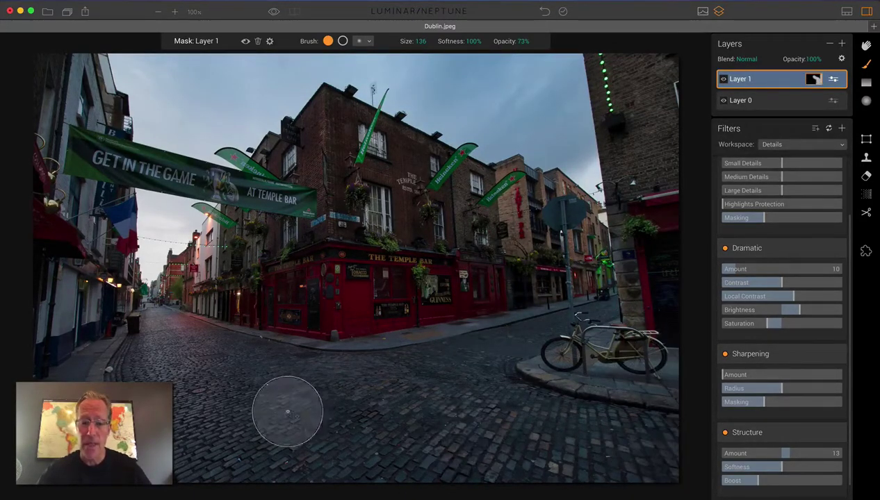
left_click(336, 303)
mouse_move(336, 303)
left_mouse_down()
mouse_move(323, 205)
mouse_move(257, 332)
mouse_move(289, 233)
mouse_move(220, 272)
left_mouse_up()
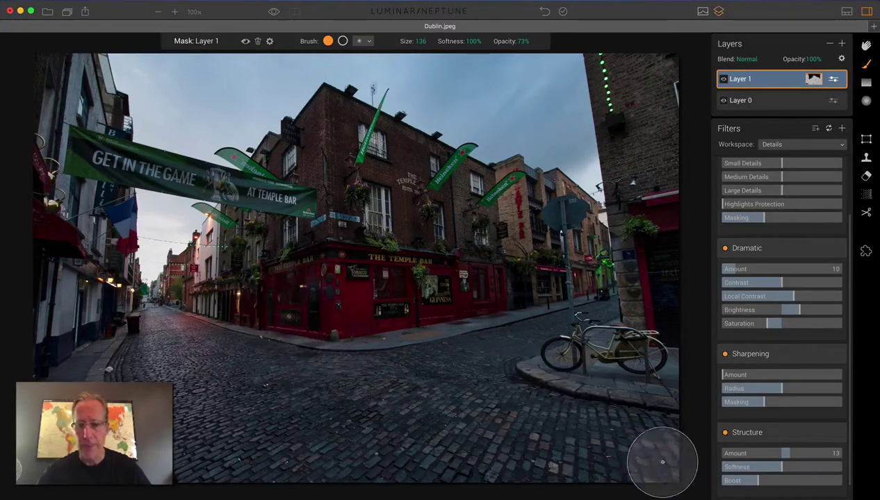
Step: Preview the red mask overlay, hide it again, and stop brushing
left_click(244, 41)
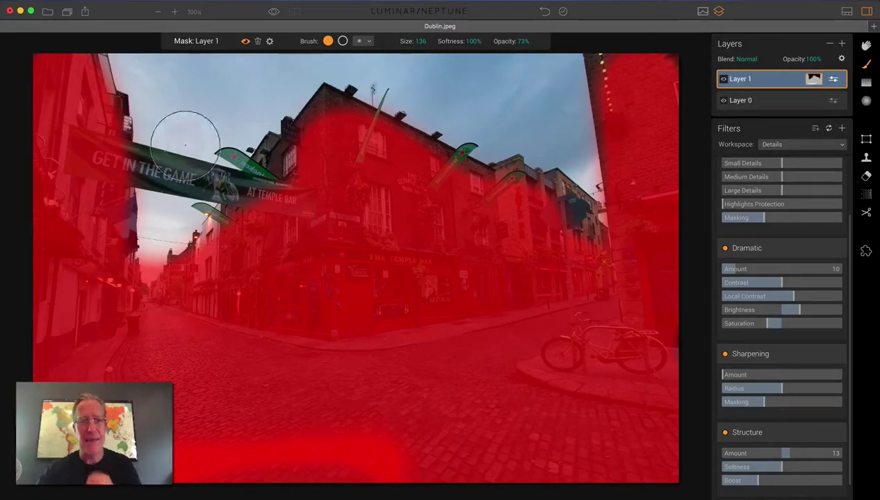
left_click(244, 41)
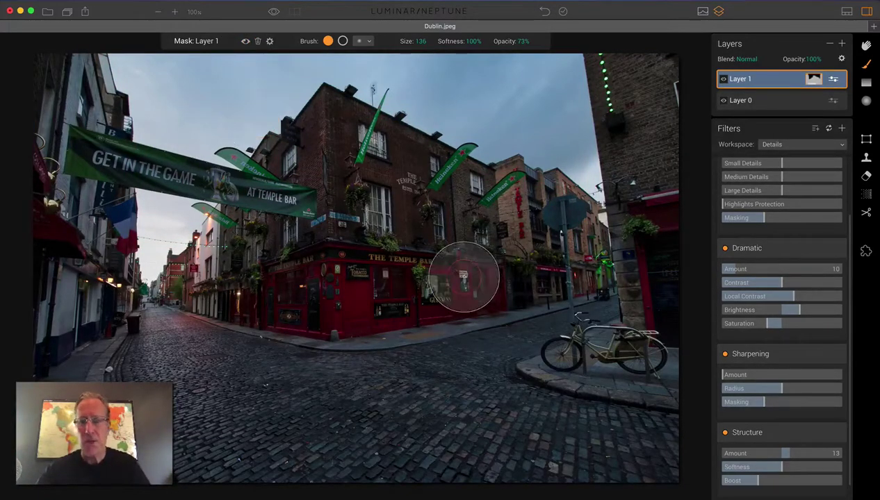
left_click(867, 46)
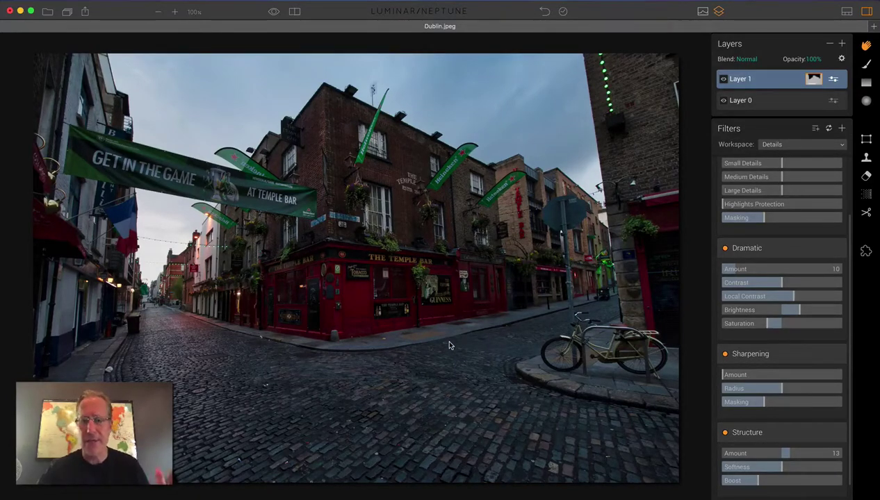
Step: Add a new empty adjustment layer and load the Color Enhance workspace
left_click(840, 44)
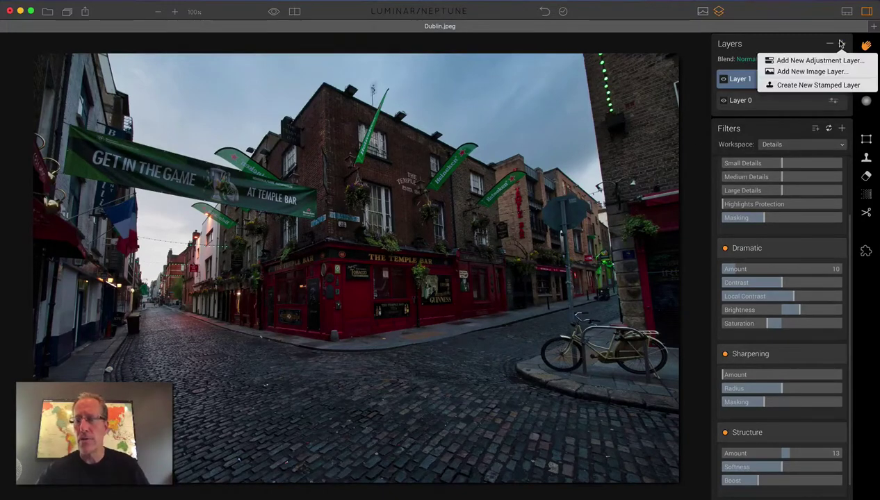
left_click(816, 60)
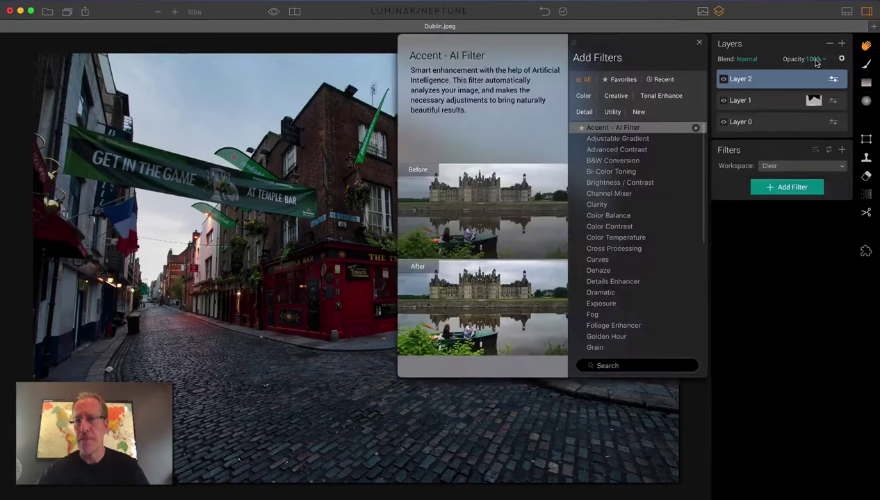
left_click(768, 166)
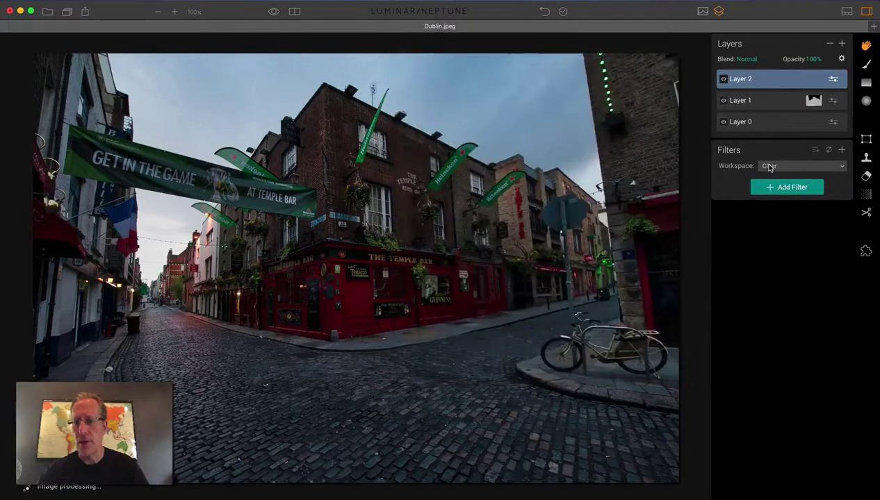
left_click(769, 166)
left_click(776, 320)
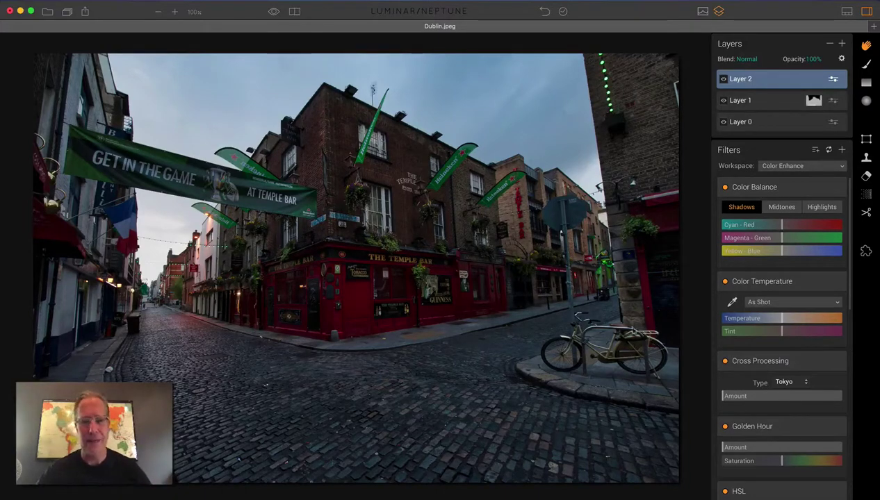
Step: Shift midtone colour balance toward red, warm Temperature to 7, and add Golden Hour 13
left_click(781, 206)
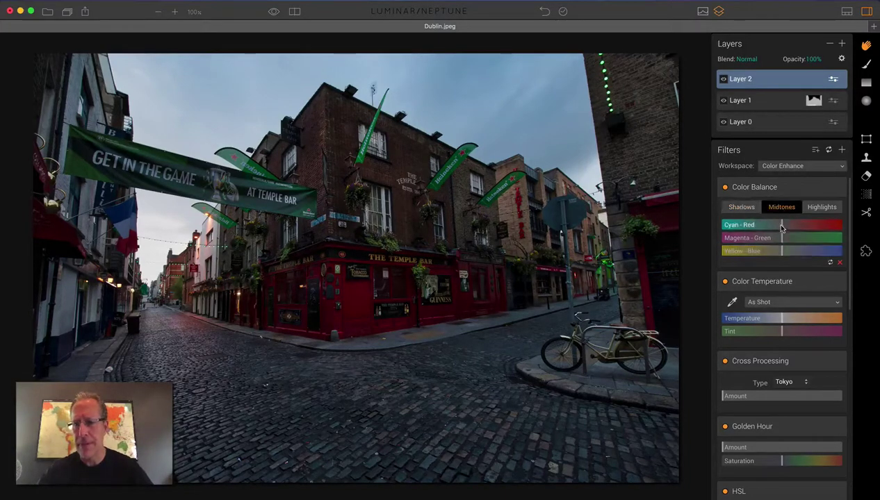
left_click_drag(781, 228, 768, 248)
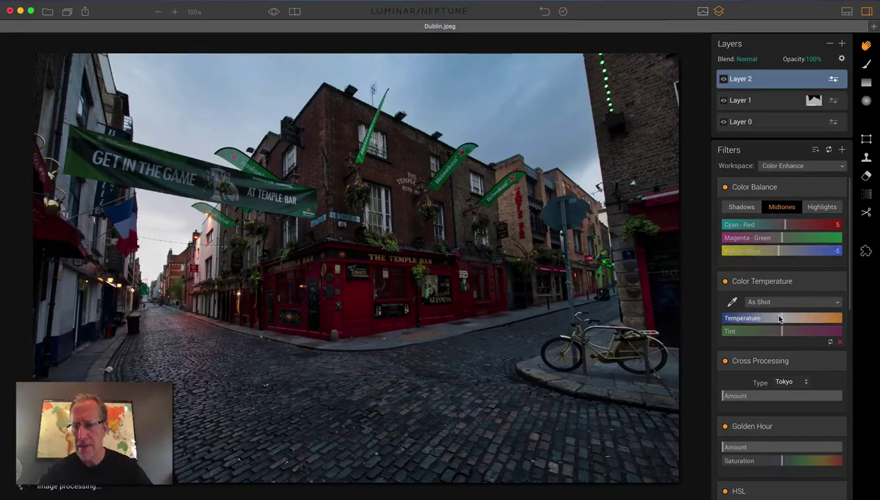
left_click_drag(779, 318, 779, 319)
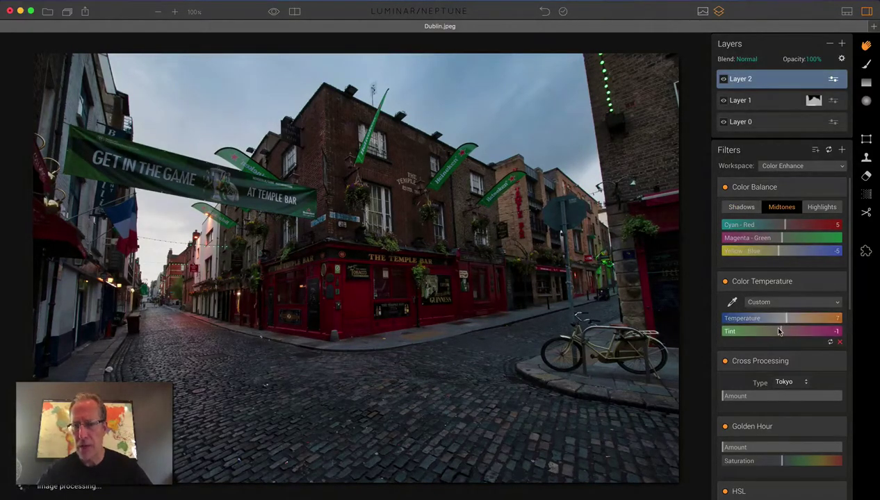
scroll(775, 383, "down", 5)
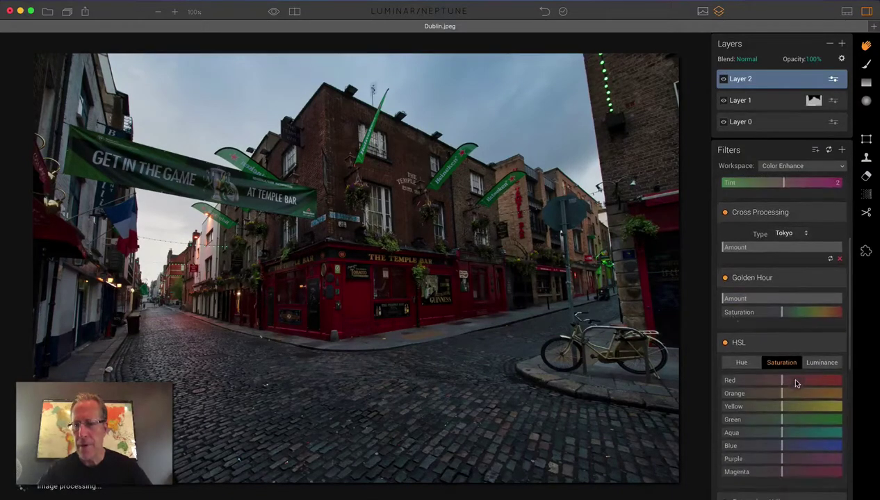
left_click_drag(723, 299, 737, 298)
left_click_drag(783, 314, 789, 311)
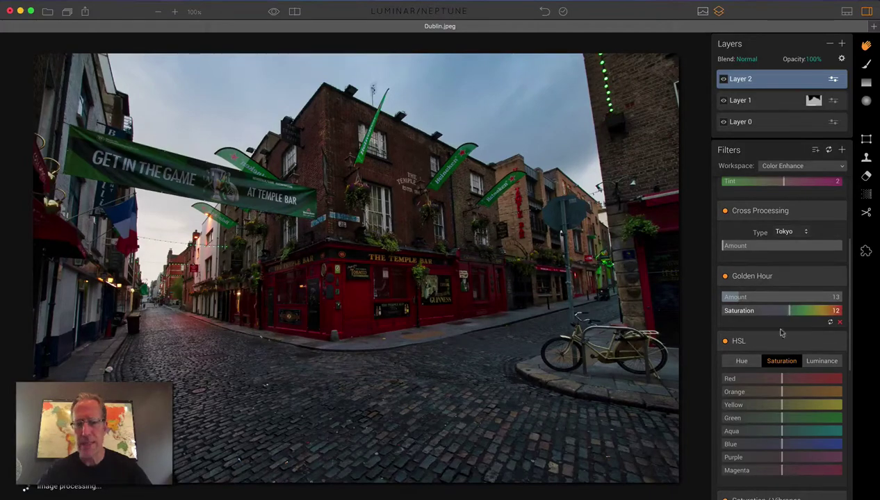
Step: Boost blue saturation, raise Saturation/Vibrance, and lower Red saturation to -14
scroll(758, 393, "down", 3)
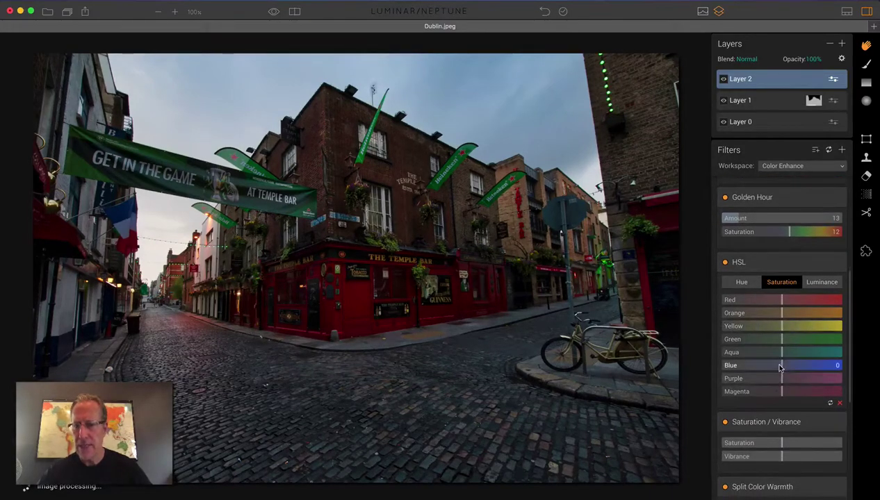
left_click_drag(781, 368, 795, 367)
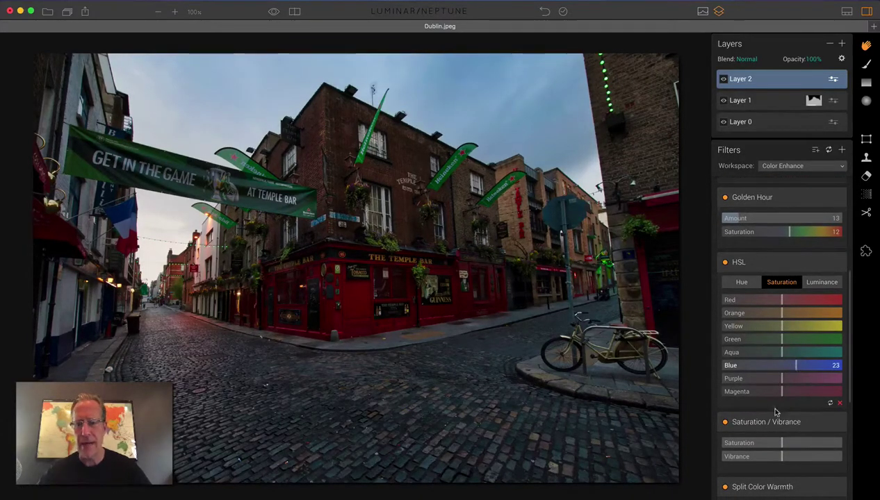
scroll(777, 406, "down", 3)
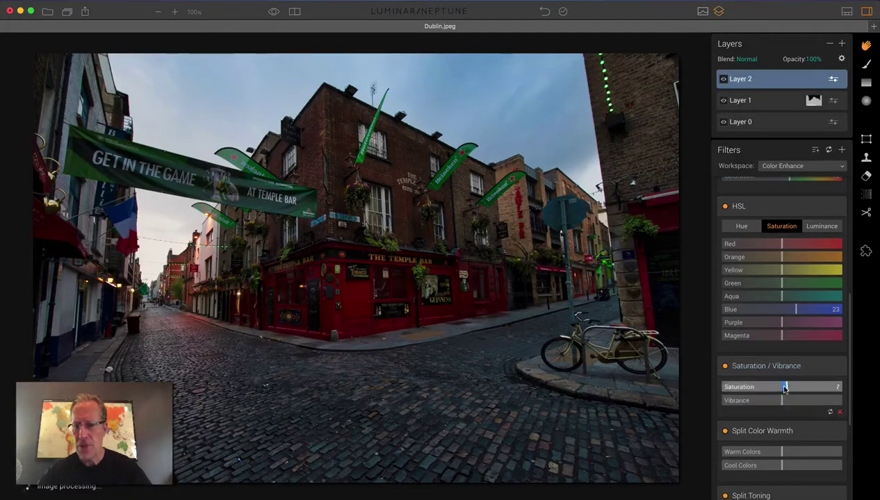
mouse_move(779, 387)
left_mouse_down()
mouse_move(781, 401)
mouse_move(784, 382)
left_mouse_up()
scroll(782, 401, "down", 4)
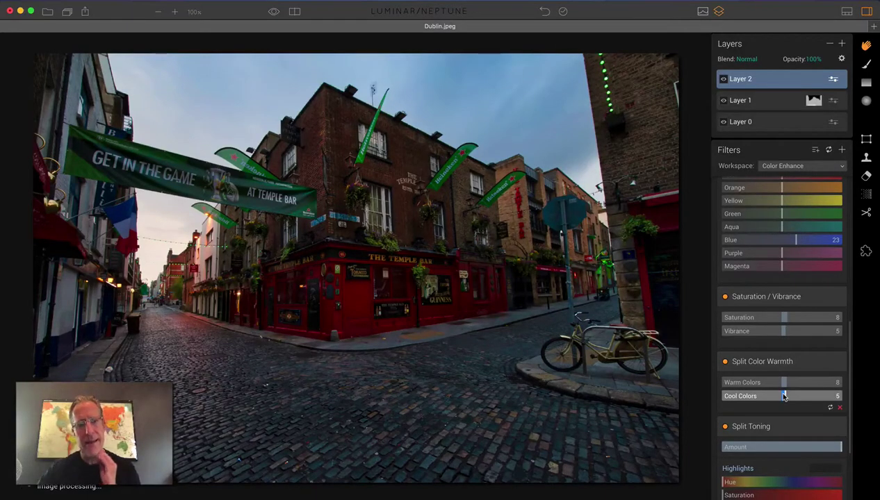
scroll(785, 278, "up", 6)
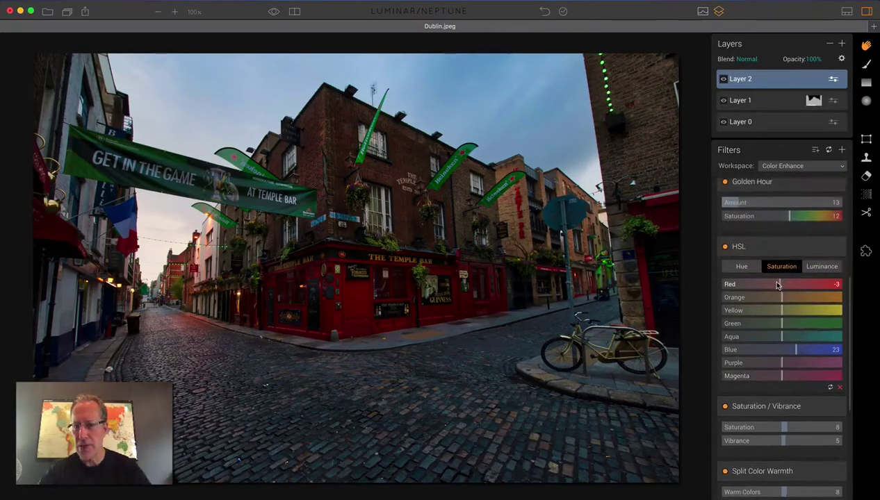
left_click_drag(771, 285, 766, 284)
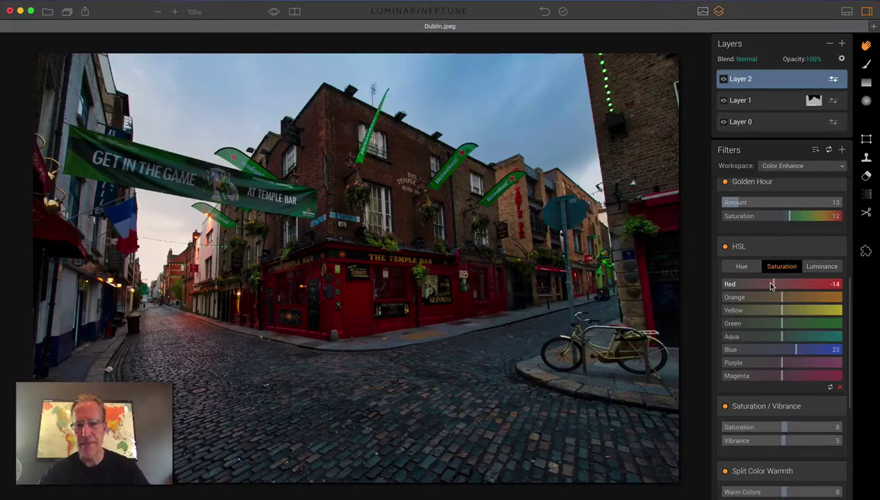
scroll(786, 355, "down", 10)
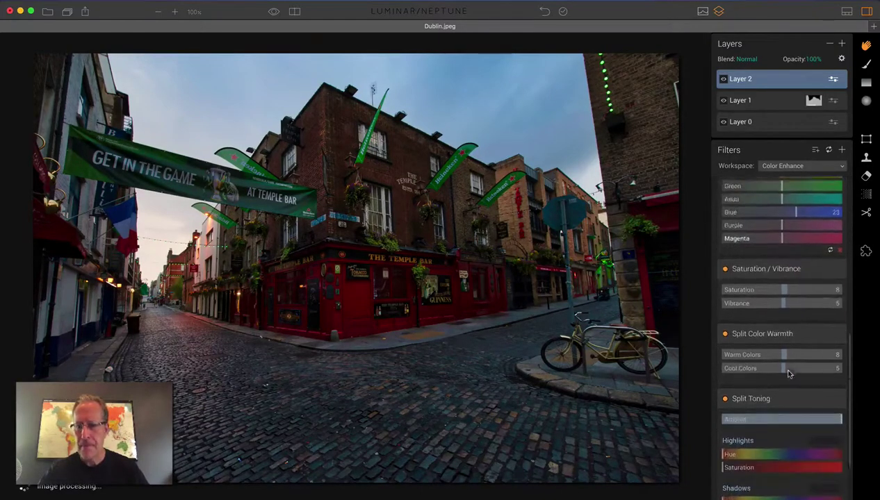
scroll(787, 368, "up", 8)
scroll(787, 374, "up", 15)
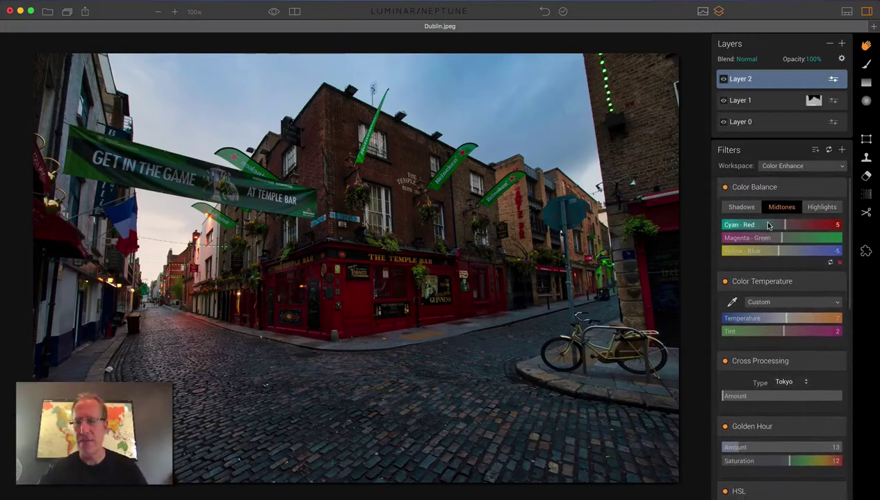
Step: Toggle Layer 2 and drag the Before/After divider both ways, then turn the split off
left_click(721, 80)
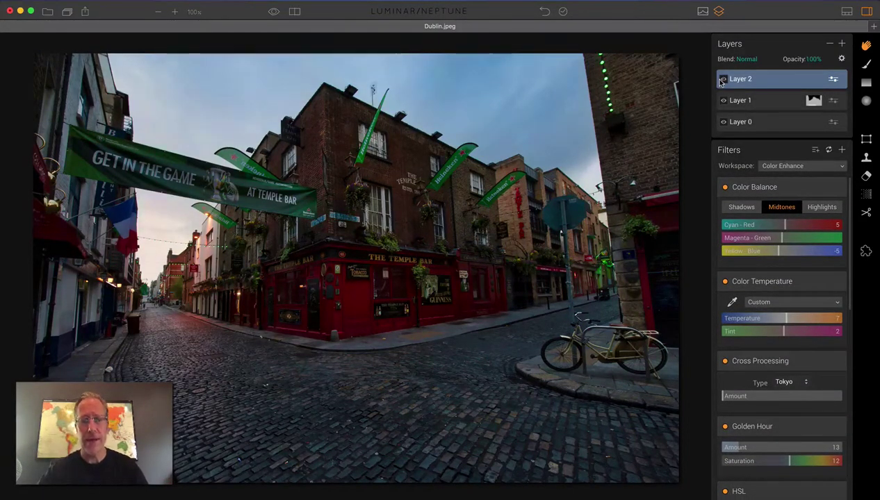
left_click(292, 11)
left_click_drag(354, 155, 647, 183)
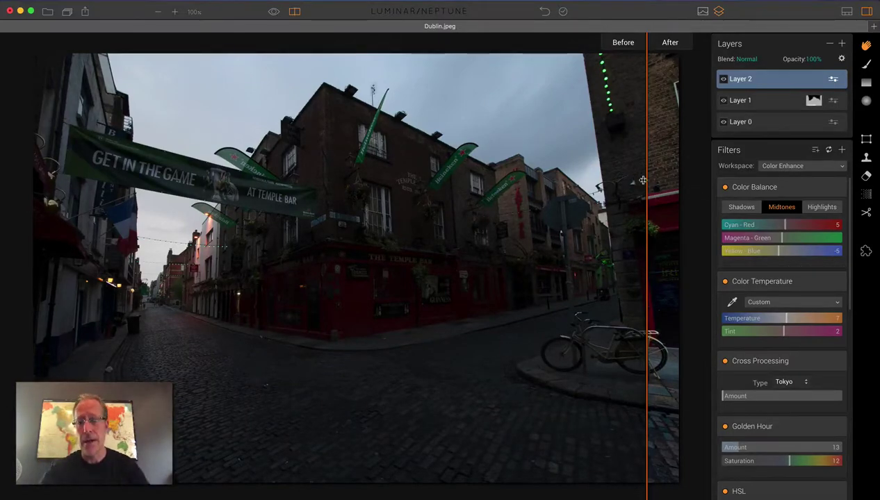
left_click_drag(642, 181, 22, 189)
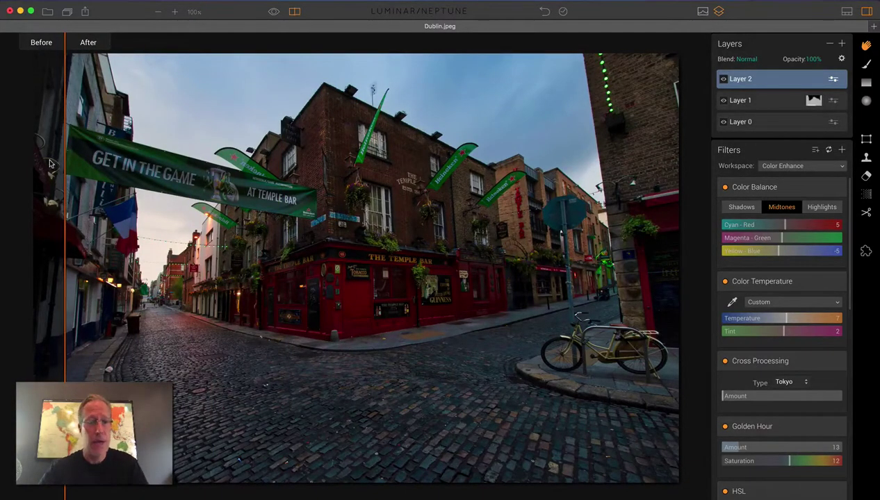
left_click_drag(64, 160, 138, 198)
left_click(294, 11)
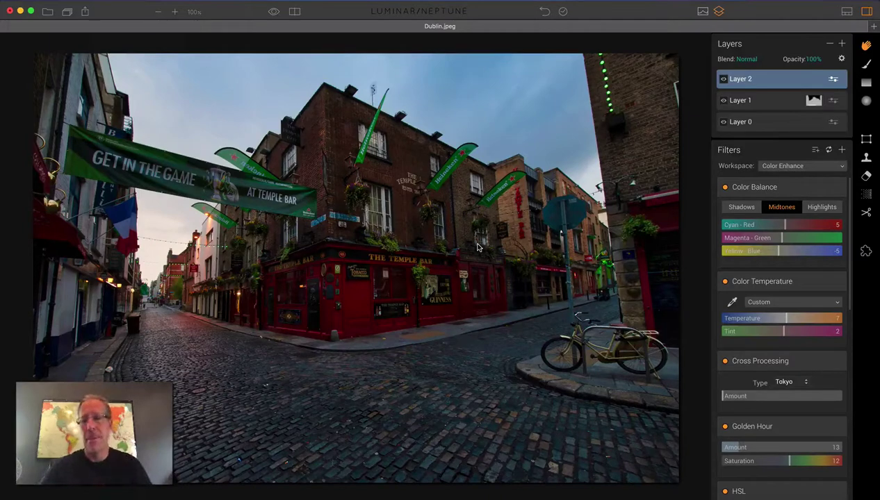
Step: Create Layer 3 holding Golden Hour, Soft Focus and Soft Glow filters
left_click(840, 44)
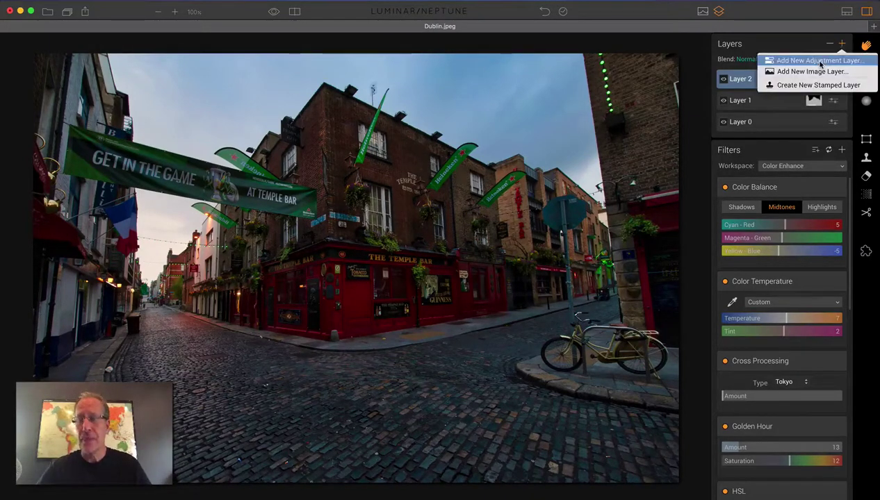
left_click(826, 60)
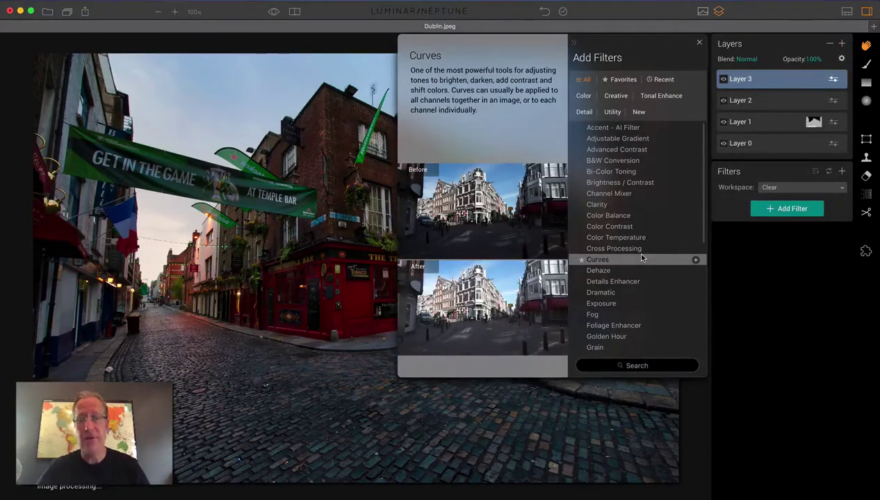
scroll(641, 258, "down", 10)
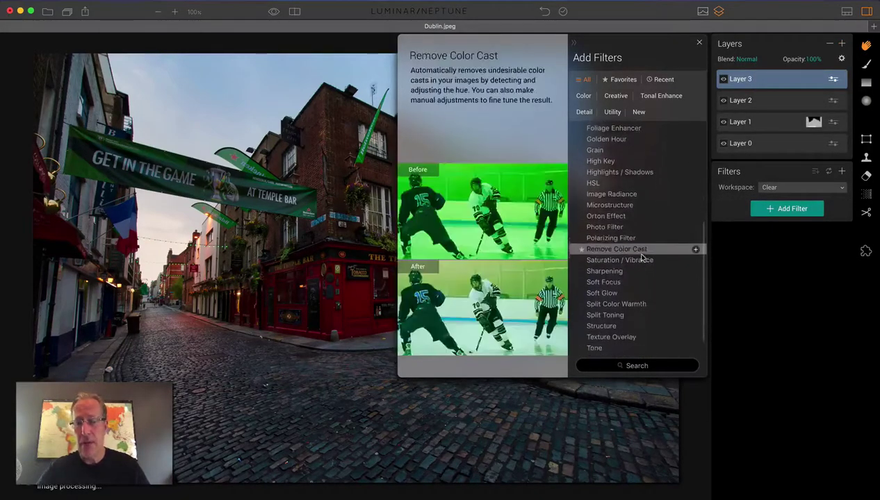
scroll(691, 253, "up", 5)
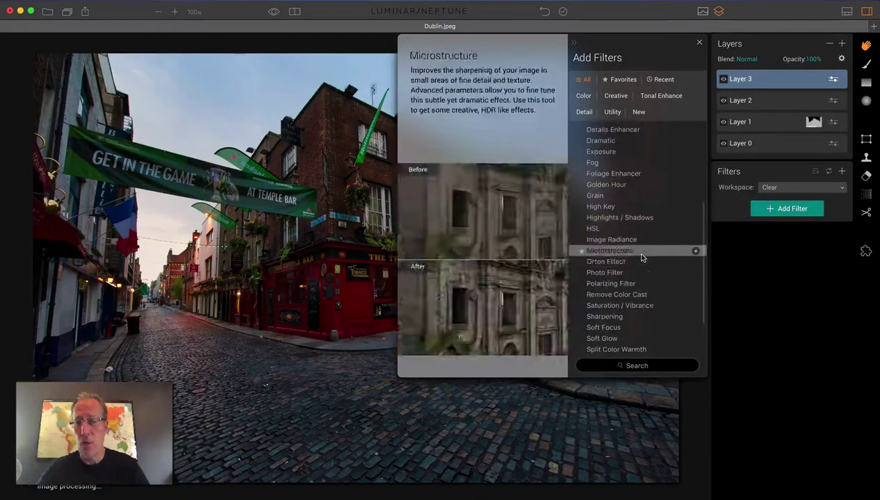
left_click(694, 186)
scroll(678, 278, "down", 3)
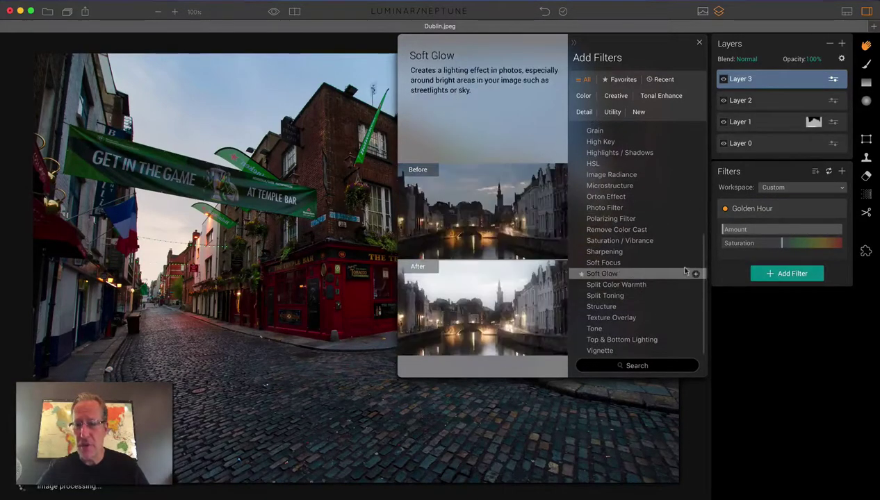
left_click(692, 263)
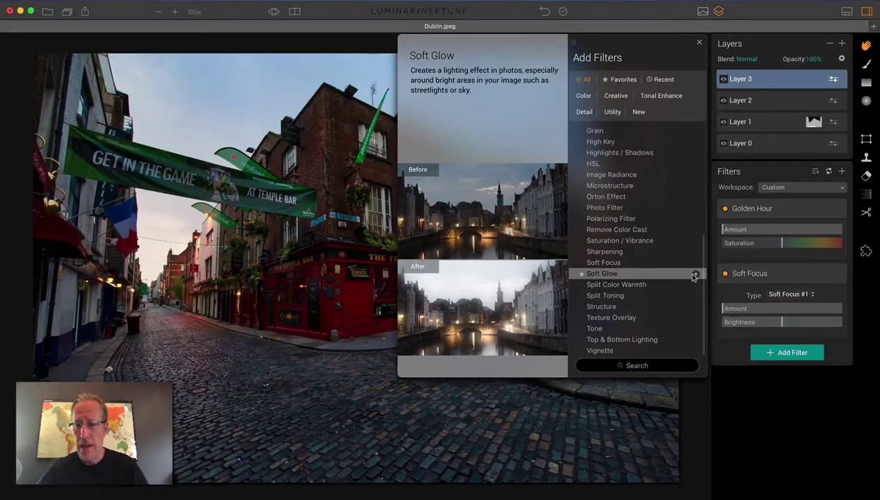
left_click(693, 274)
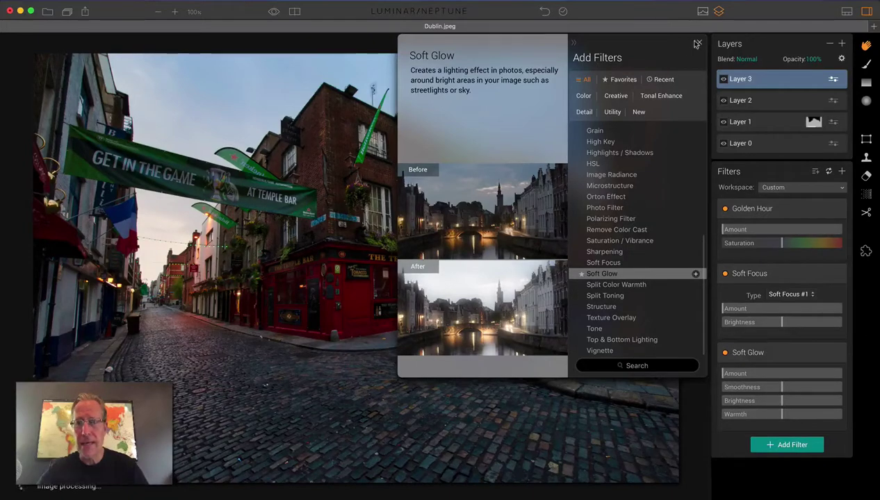
left_click(696, 44)
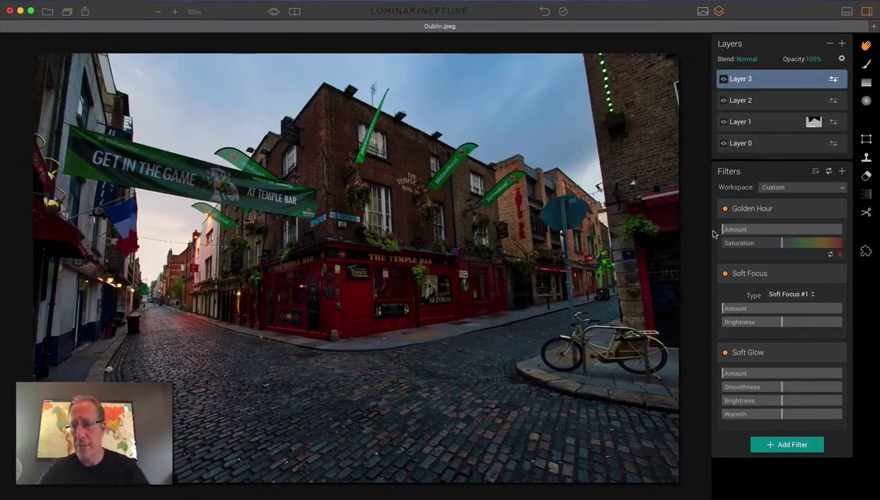
Step: Set Golden Hour to 23, Soft Focus to 14, Soft Glow to 30, and warm the glow
left_click_drag(723, 229, 774, 242)
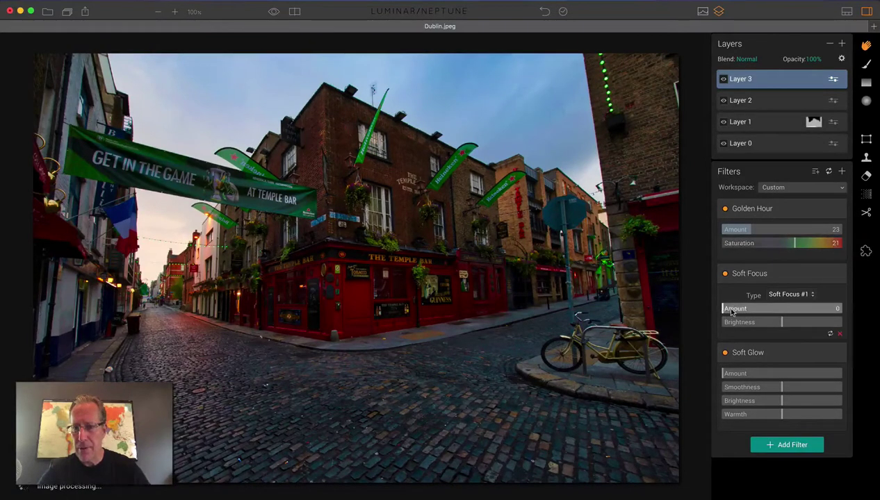
left_click_drag(730, 312, 739, 308)
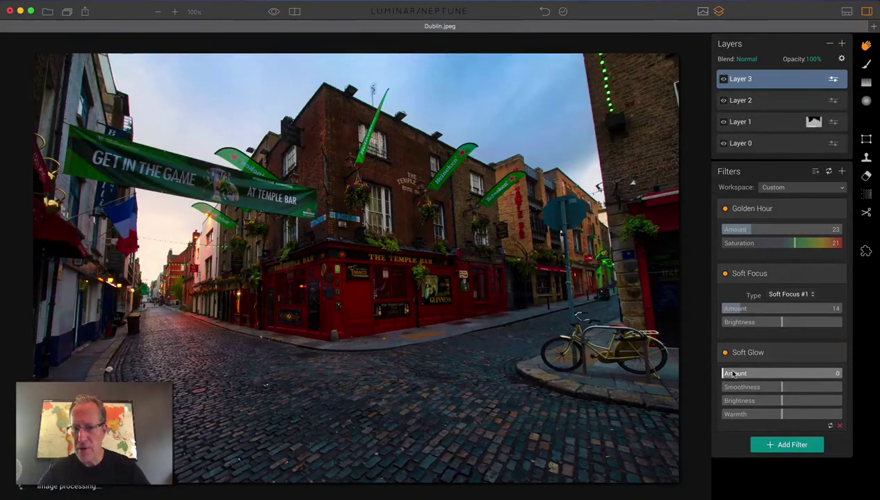
left_click_drag(733, 374, 758, 374)
left_click_drag(781, 414, 791, 414)
Step: Paint Layer 3's mask at 53% opacity over the upper-left sky and banner
left_click(864, 64)
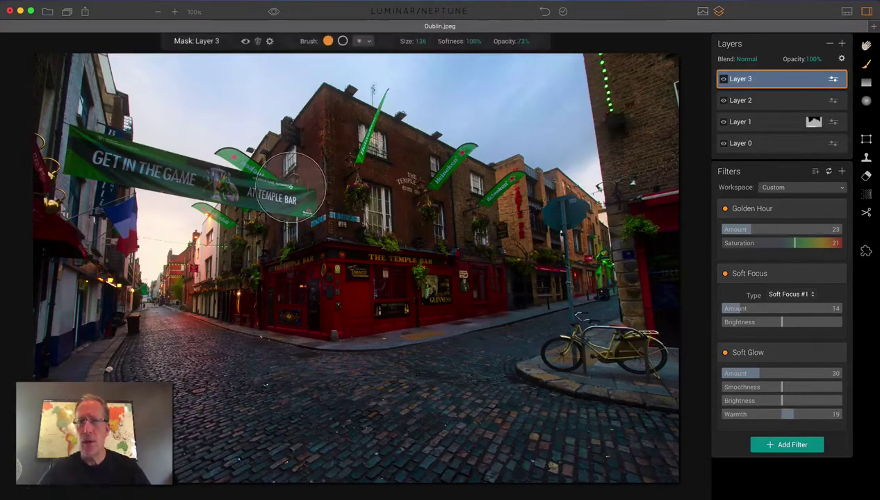
left_click(525, 42)
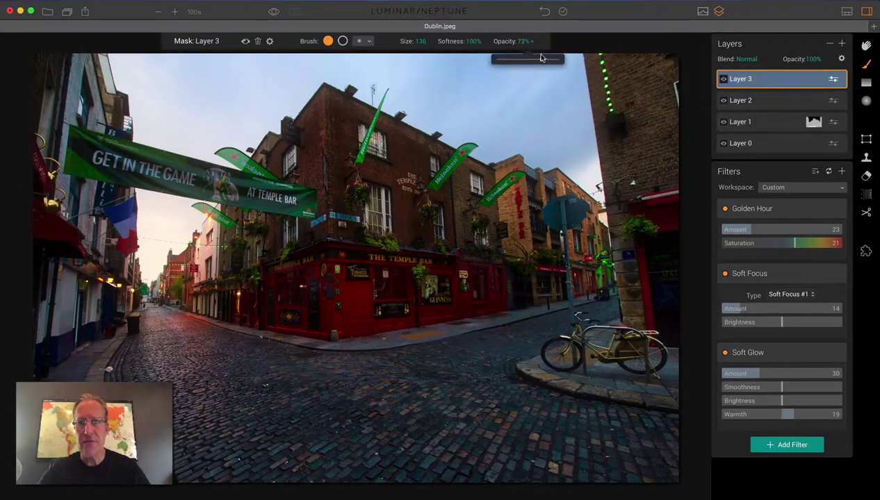
left_click_drag(542, 59, 531, 59)
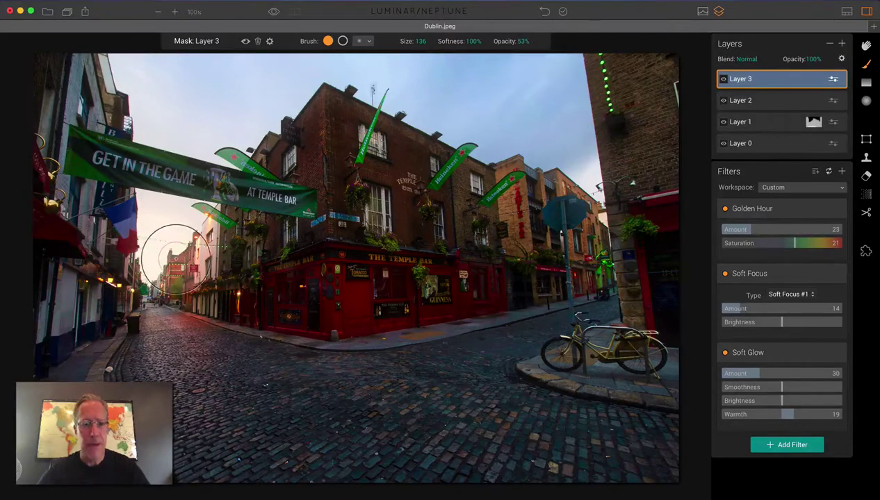
mouse_move(198, 275)
left_mouse_down()
mouse_move(173, 273)
mouse_move(206, 209)
mouse_move(139, 263)
mouse_move(171, 248)
mouse_move(204, 150)
mouse_move(170, 160)
mouse_move(242, 105)
mouse_move(152, 87)
mouse_move(289, 118)
mouse_move(246, 64)
mouse_move(118, 129)
left_mouse_up()
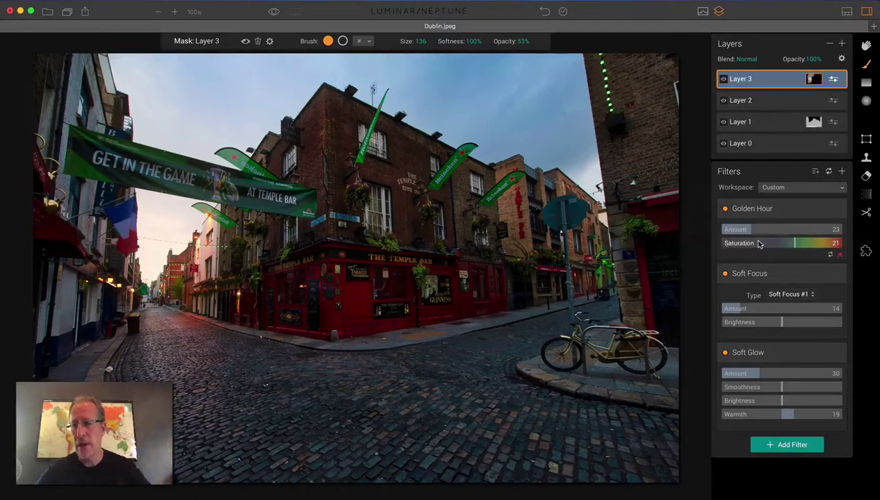
Step: Refine to Golden Hour saturation 29, Soft Focus 23, Soft Glow 37 and warmth 26
mouse_move(759, 244)
left_mouse_down()
mouse_move(792, 240)
mouse_move(757, 231)
left_mouse_up()
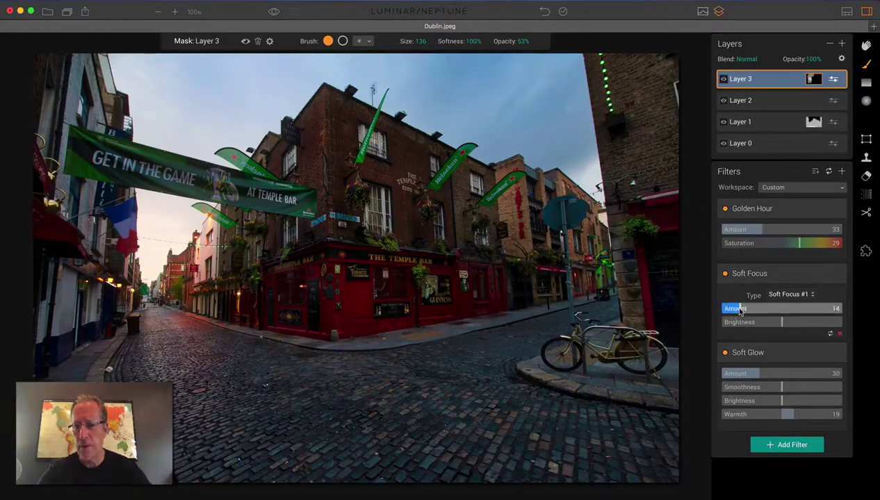
left_click_drag(740, 312, 750, 310)
left_click_drag(749, 370, 768, 373)
left_click_drag(775, 410, 795, 401)
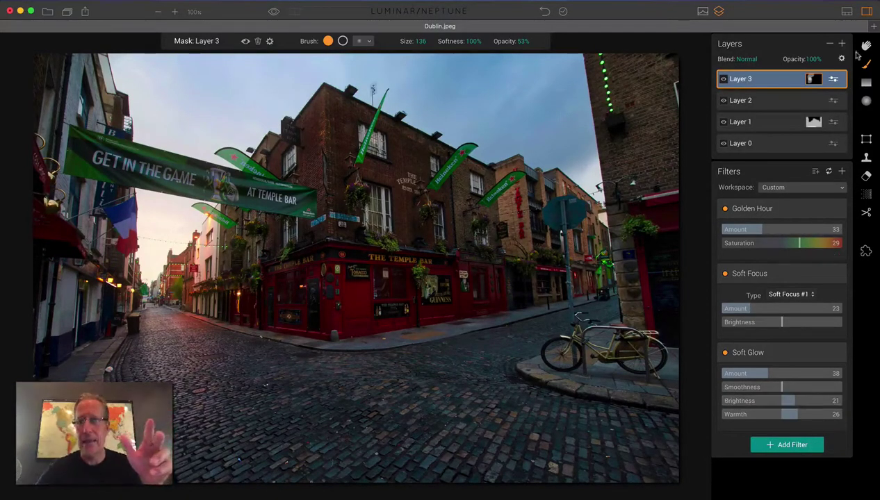
Step: Exit mask brushing and toggle Layer 3's visibility off and back on to compare
left_click(865, 46)
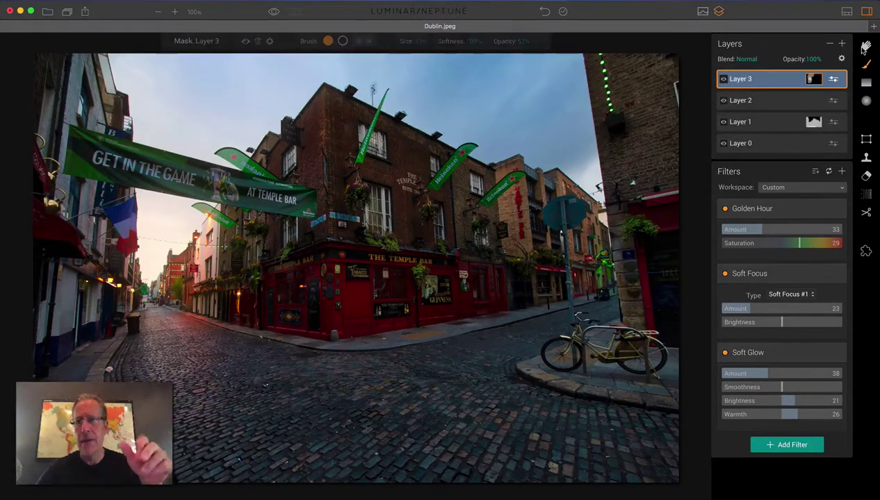
left_click(722, 82)
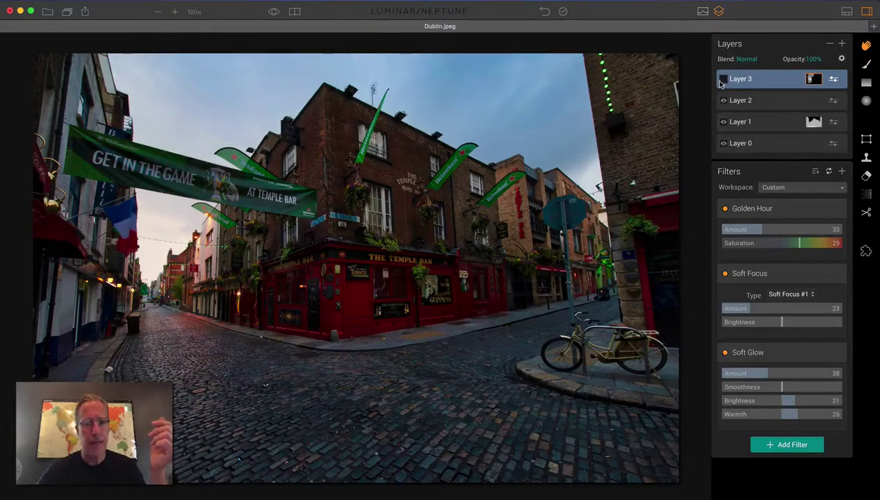
left_click(722, 79)
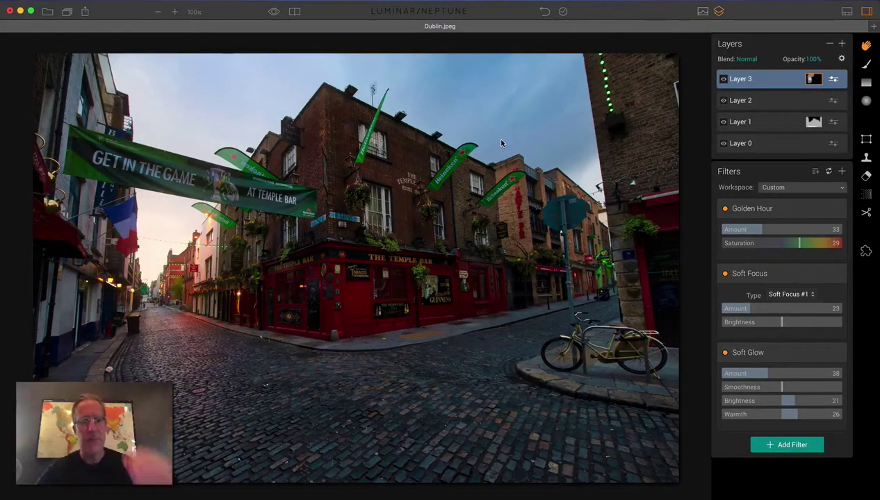